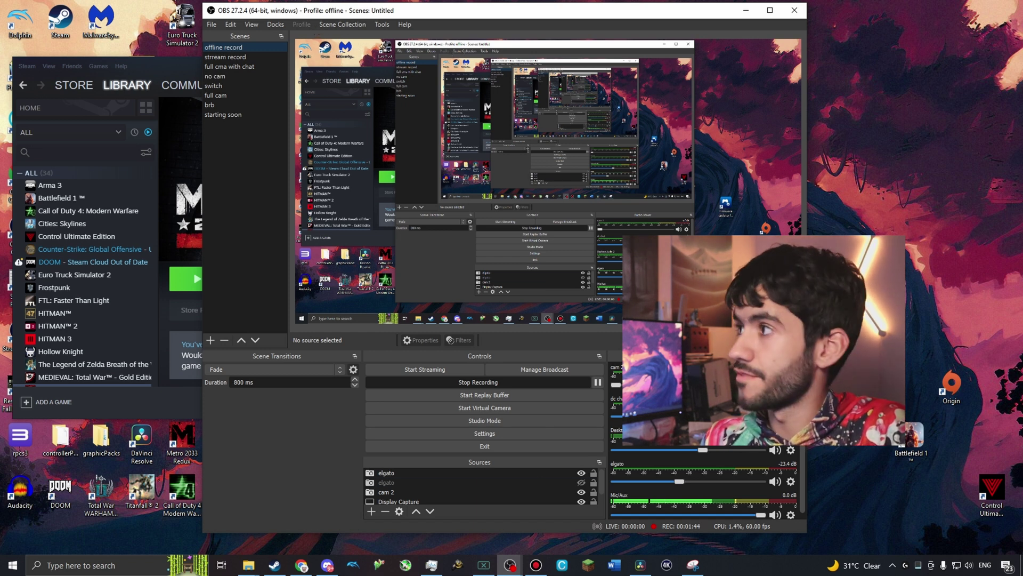
Step: Move the offline-profile OBS window left over the Steam library, freeing the right side
{"action": "left_click_drag", "start_coordinate": [533, 10], "coordinate": [369, 15]}
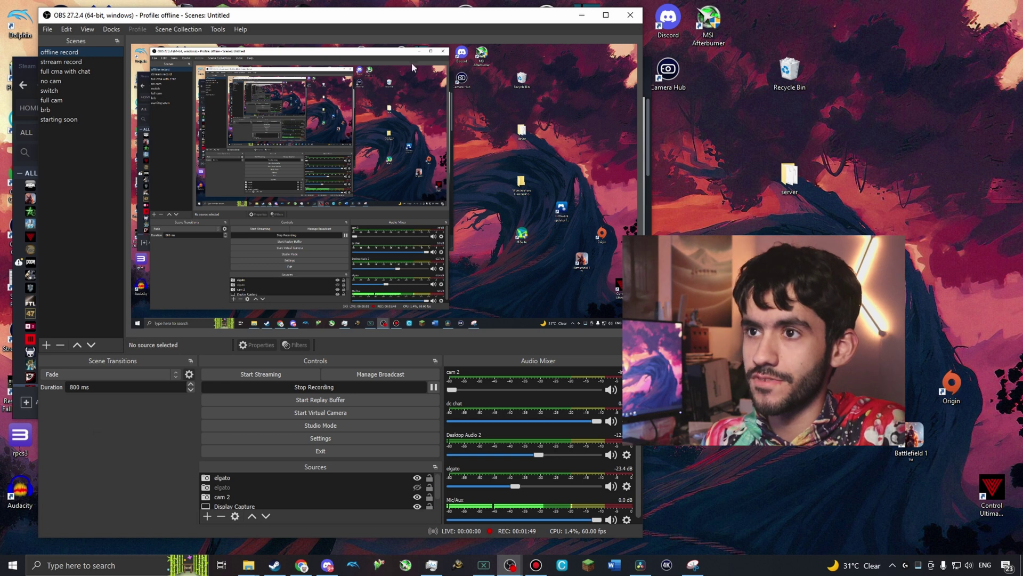
{"action": "left_click", "coordinate": [47, 31]}
{"action": "left_click", "coordinate": [60, 76]}
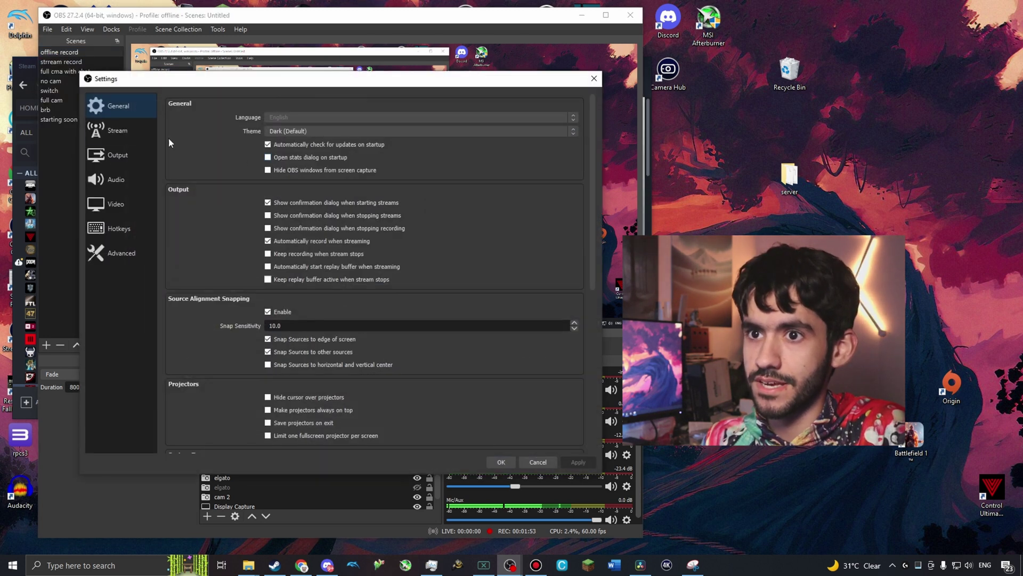
{"action": "left_click", "coordinate": [141, 138]}
{"action": "left_click", "coordinate": [121, 156]}
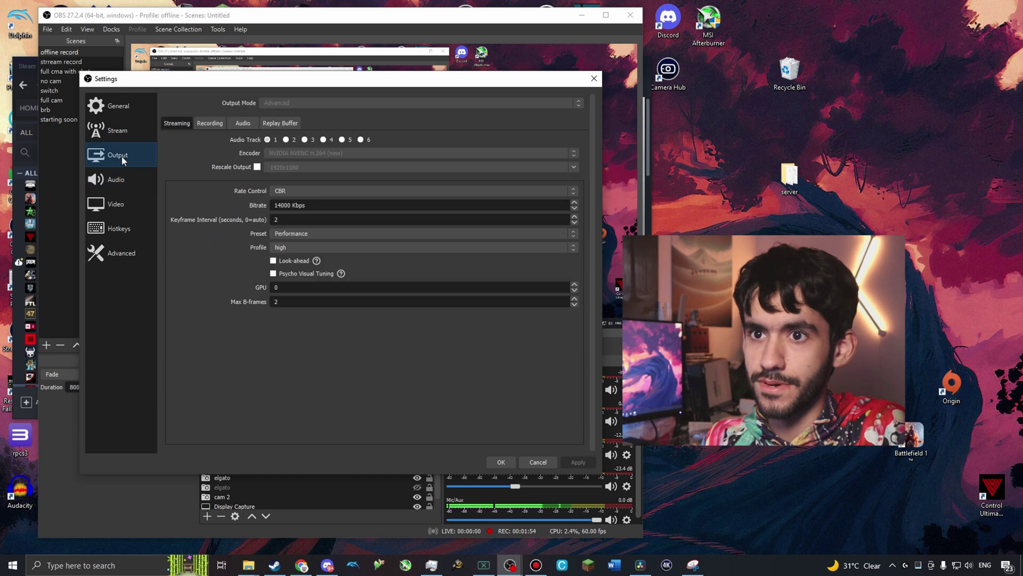
{"action": "left_click", "coordinate": [206, 124]}
{"action": "left_click", "coordinate": [181, 123]}
{"action": "left_click", "coordinate": [207, 123]}
{"action": "left_click", "coordinate": [178, 124]}
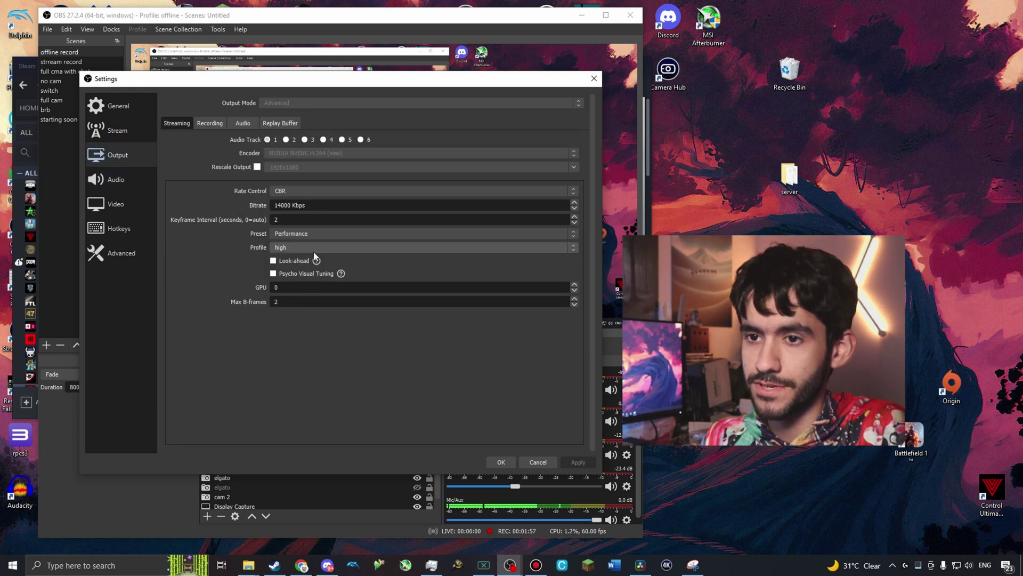
{"action": "left_click", "coordinate": [593, 80]}
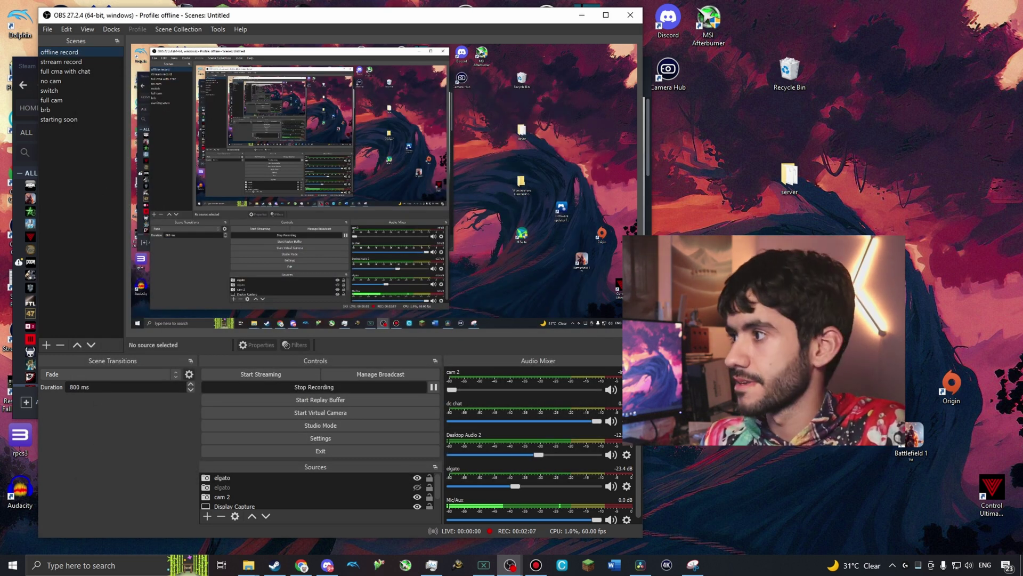
Step: Position the new stream-profile OBS window showing cam 2 beside the offline window
{"action": "left_click_drag", "start_coordinate": [986, 257], "coordinate": [535, 27]}
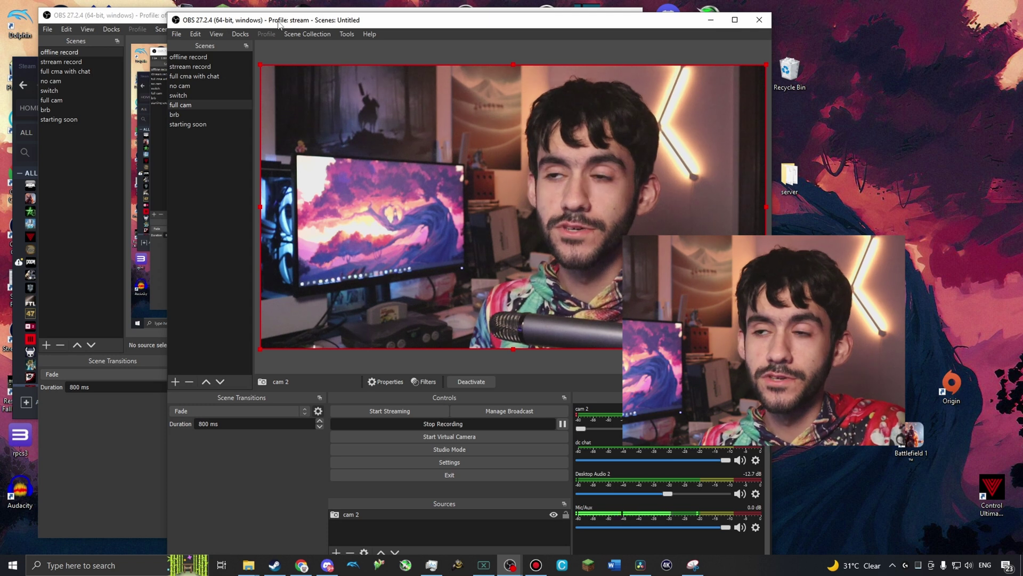
{"action": "left_click_drag", "start_coordinate": [278, 24], "coordinate": [476, 29]}
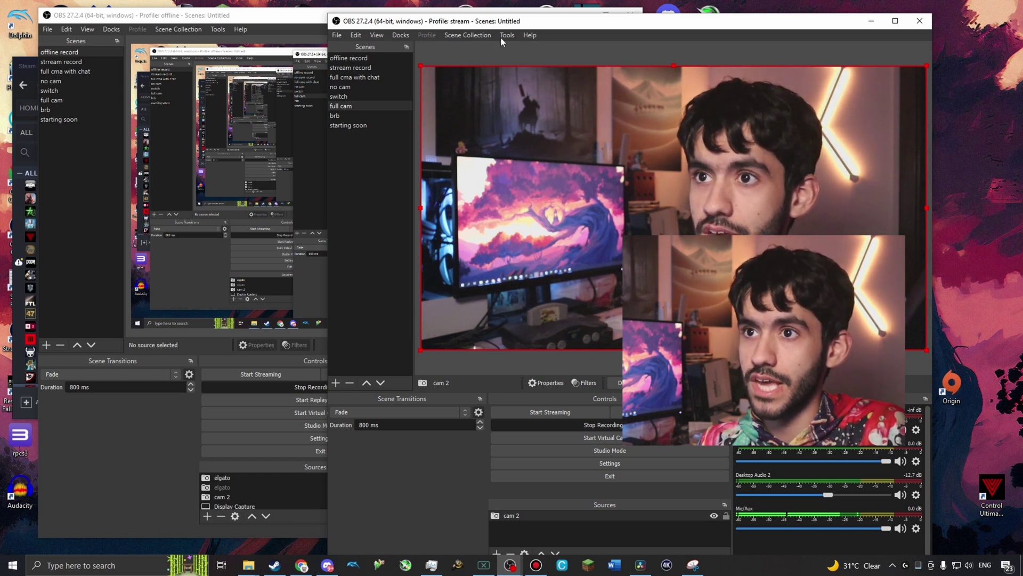
Step: Open the stream profile's Output recording settings, showing path A:/slobs recordings
{"action": "left_click", "coordinate": [336, 35]}
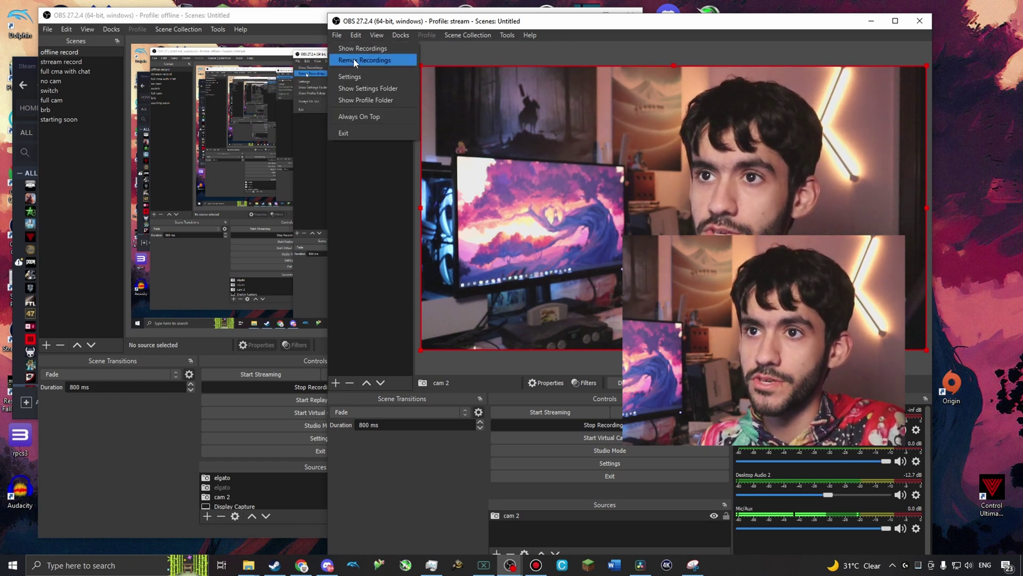
{"action": "left_click", "coordinate": [354, 76]}
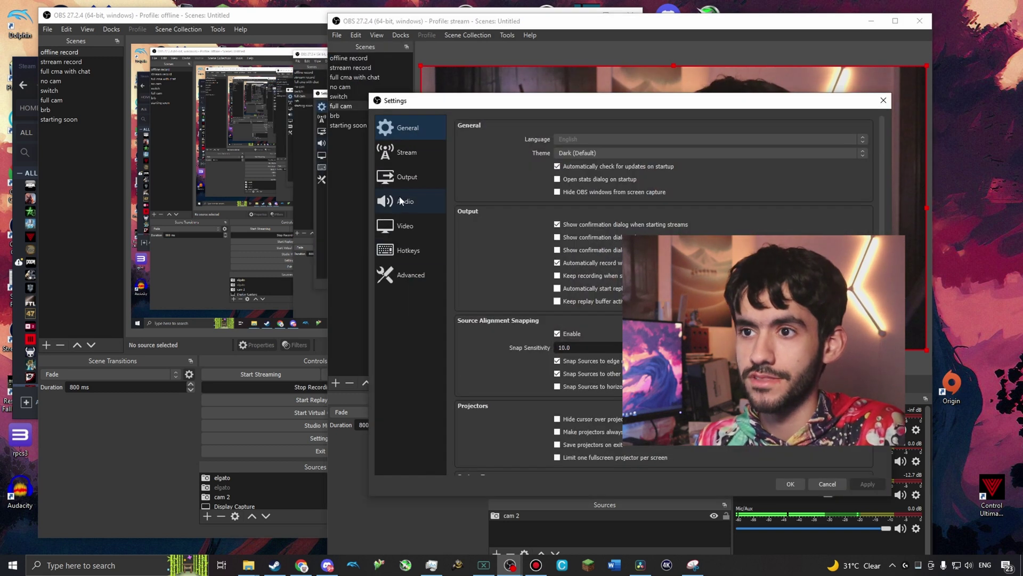
{"action": "left_click", "coordinate": [411, 183]}
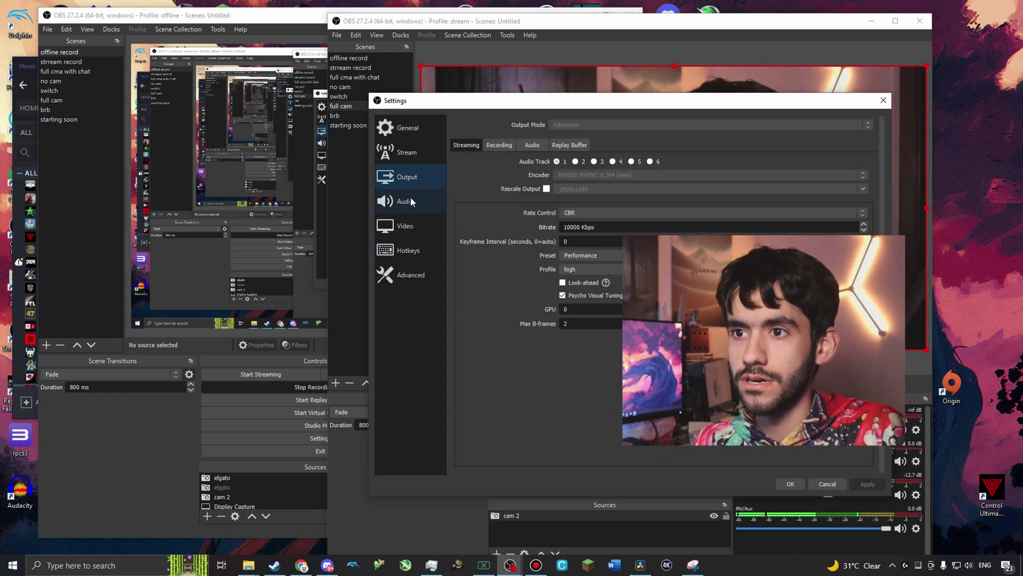
{"action": "left_click", "coordinate": [500, 144]}
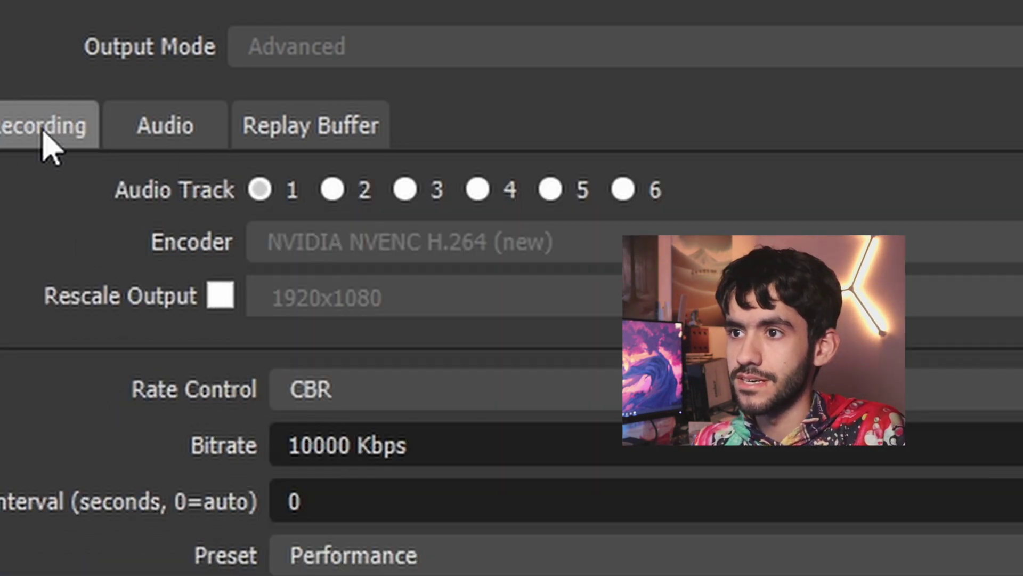
{"action": "left_click", "coordinate": [45, 141]}
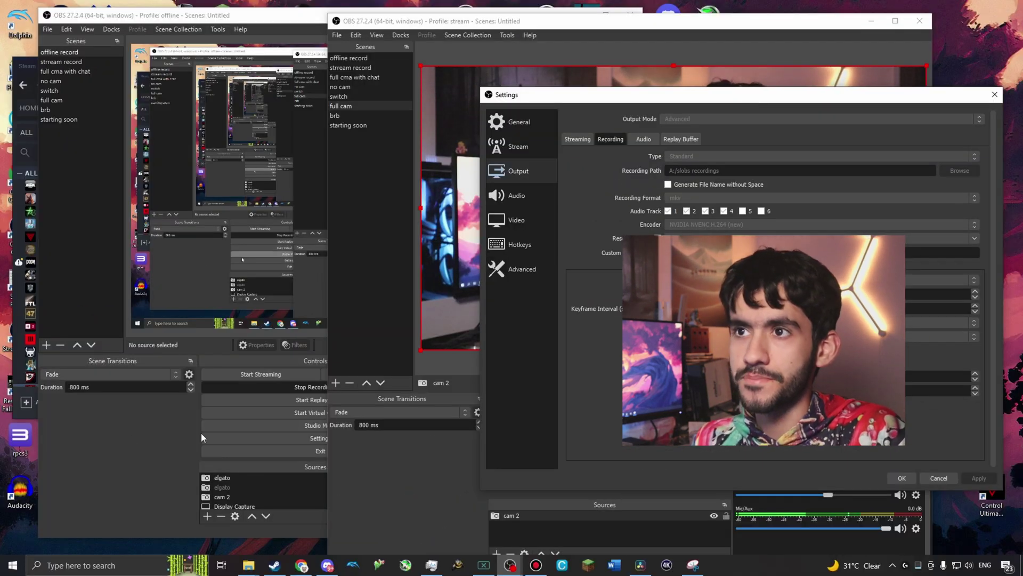
{"action": "left_click", "coordinate": [147, 449]}
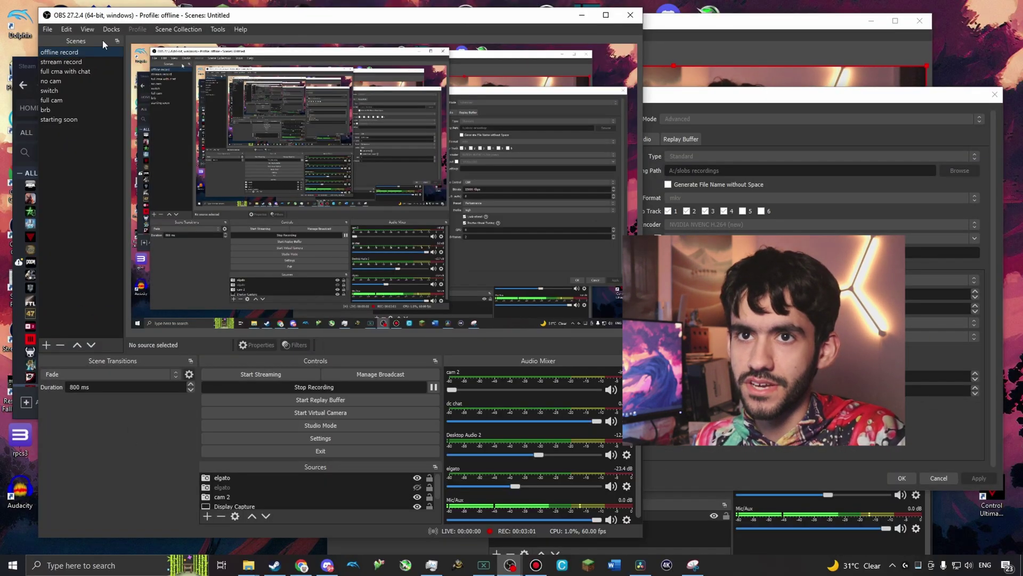
{"action": "left_click", "coordinate": [65, 30]}
{"action": "left_click", "coordinate": [63, 68]}
{"action": "left_click", "coordinate": [109, 134]}
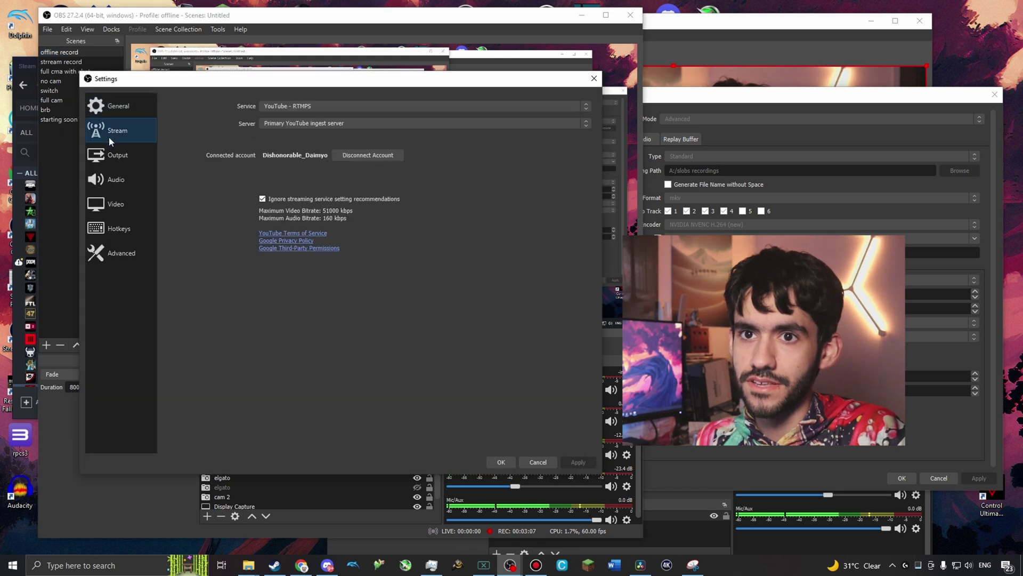
{"action": "left_click", "coordinate": [122, 150]}
{"action": "left_click", "coordinate": [217, 125]}
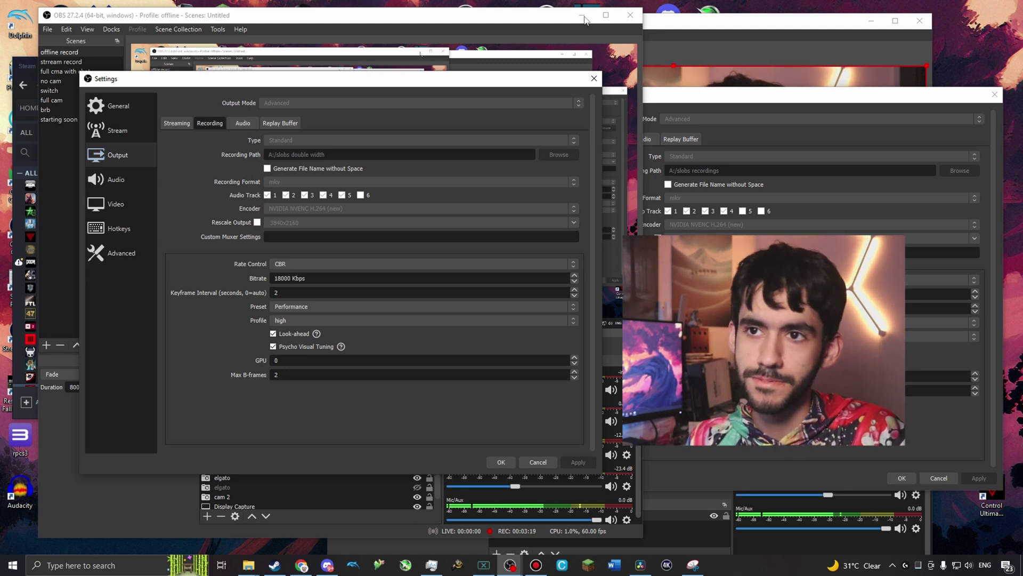
{"action": "left_click", "coordinate": [594, 79]}
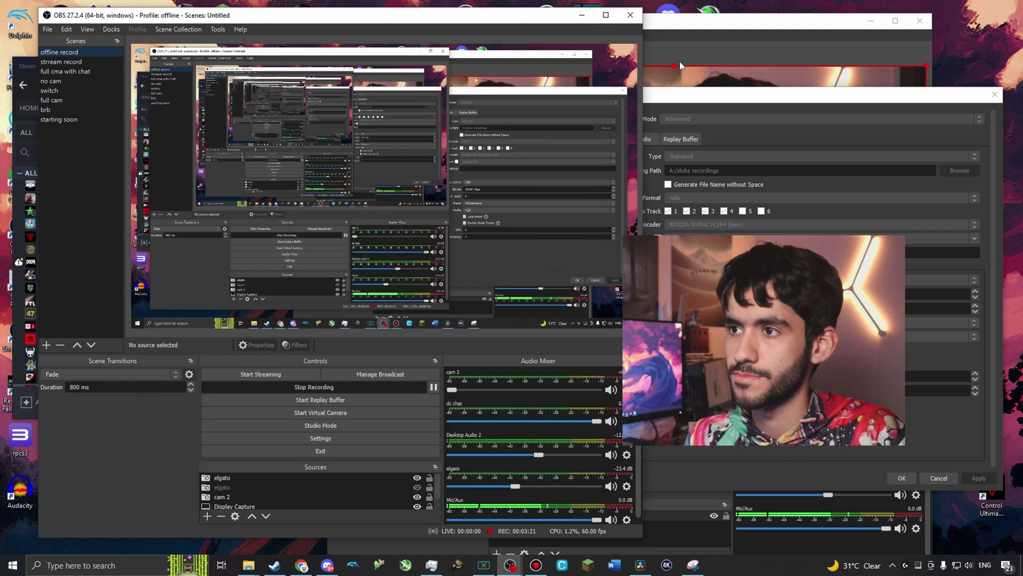
Step: Move the stream Settings up and right, comparing Streaming and Recording tabs, ending on Recording
{"action": "left_click_drag", "start_coordinate": [702, 96], "coordinate": [552, 141]}
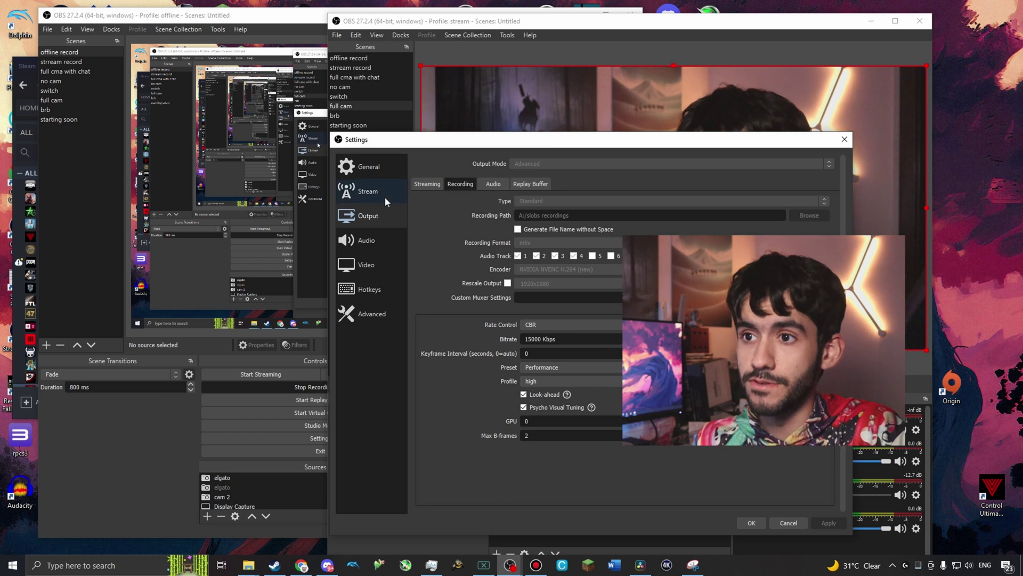
{"action": "left_click_drag", "start_coordinate": [453, 141], "coordinate": [579, 83]}
{"action": "left_click", "coordinate": [560, 122]}
{"action": "left_click", "coordinate": [577, 123]}
{"action": "left_click", "coordinate": [559, 121]}
{"action": "left_click", "coordinate": [575, 123]}
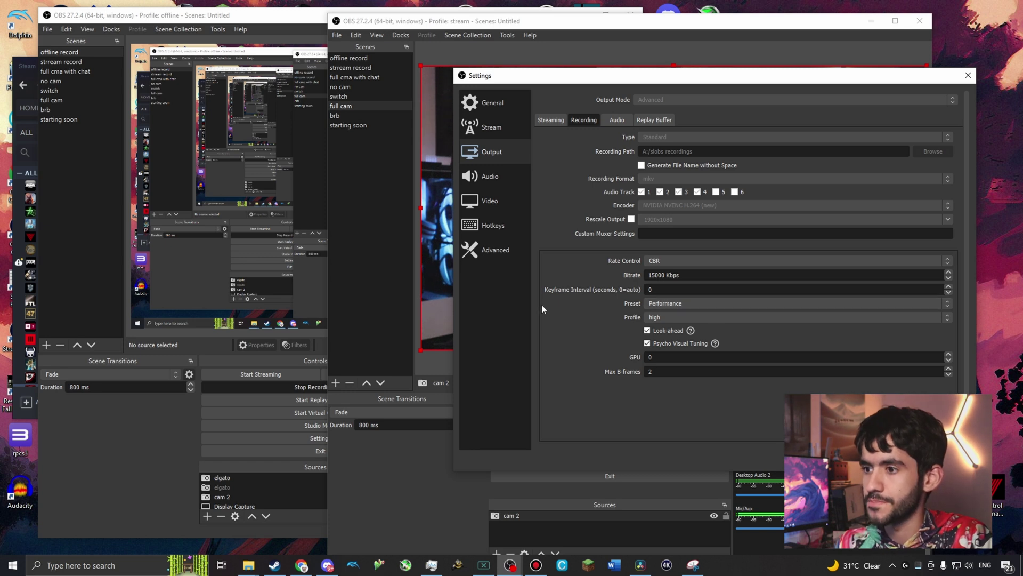
{"action": "left_click", "coordinate": [123, 465]}
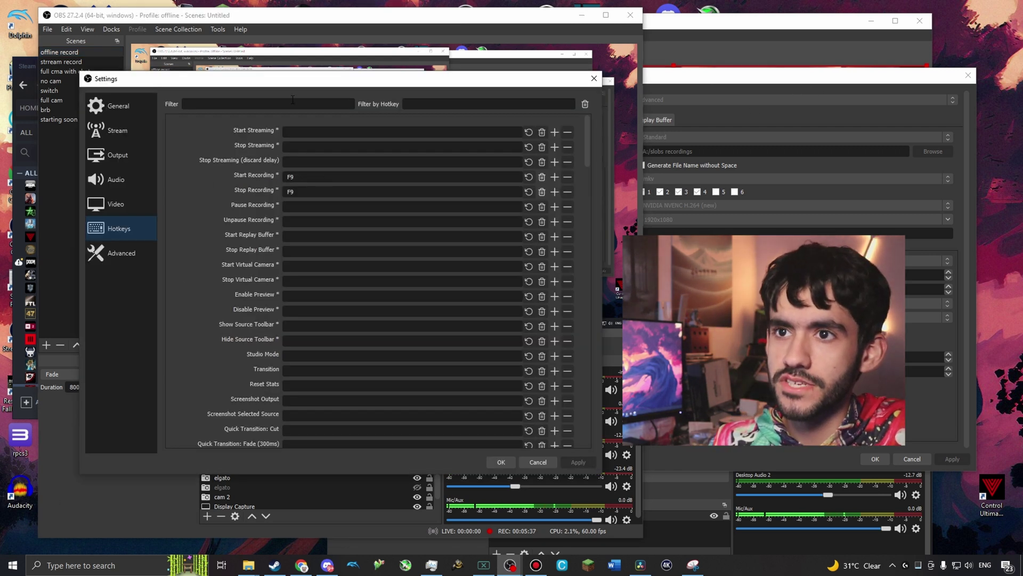
{"action": "left_click_drag", "start_coordinate": [308, 82], "coordinate": [766, 86]}
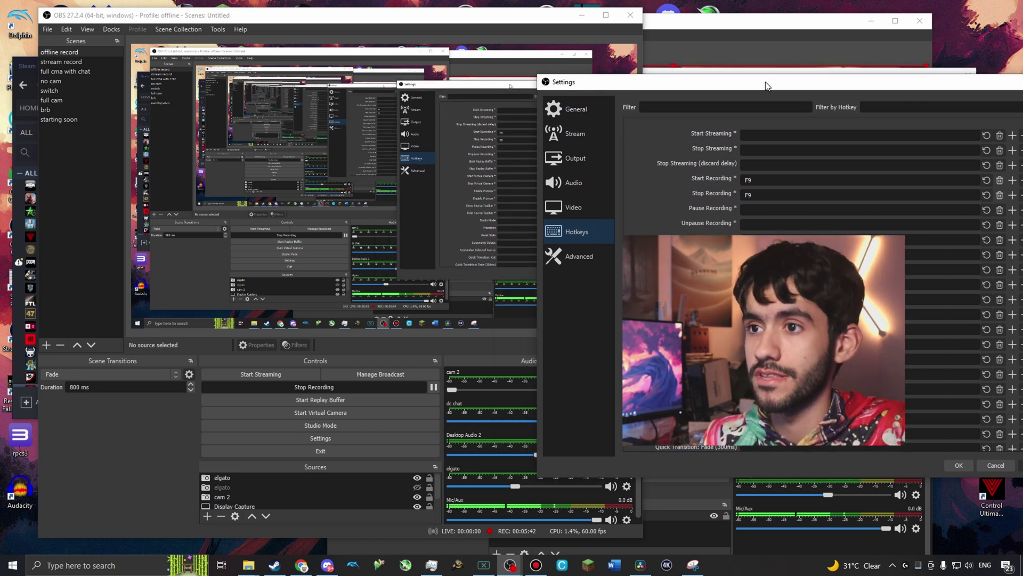
{"action": "left_click_drag", "start_coordinate": [766, 85], "coordinate": [724, 85]}
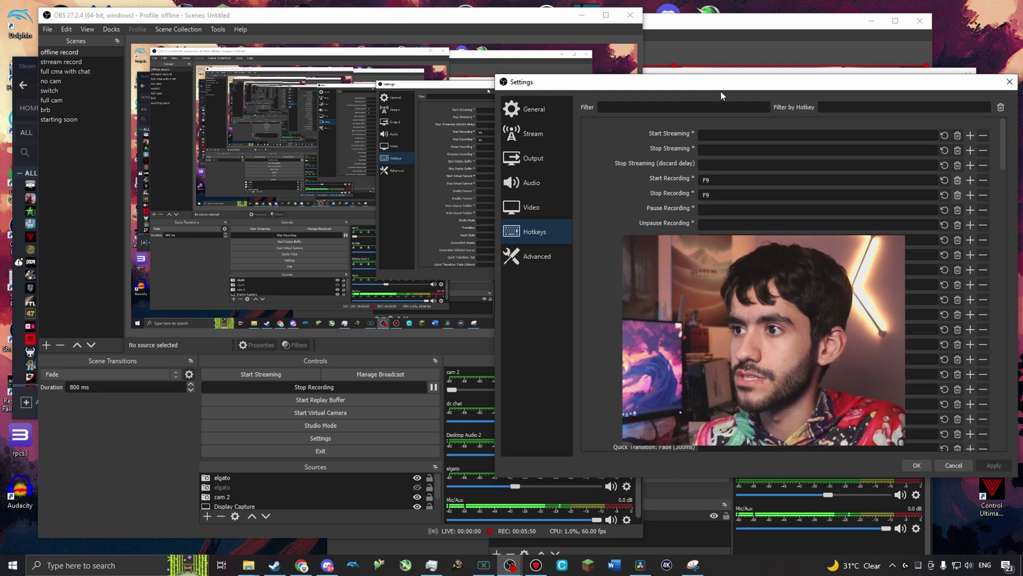
{"action": "left_click_drag", "start_coordinate": [721, 93], "coordinate": [357, 68]}
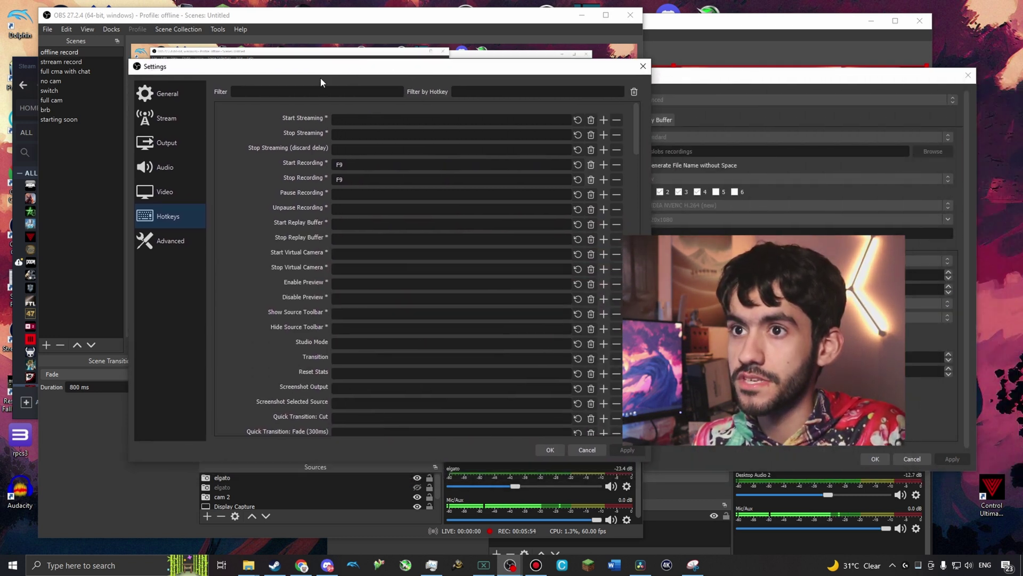
{"action": "left_click_drag", "start_coordinate": [321, 67], "coordinate": [626, 44]}
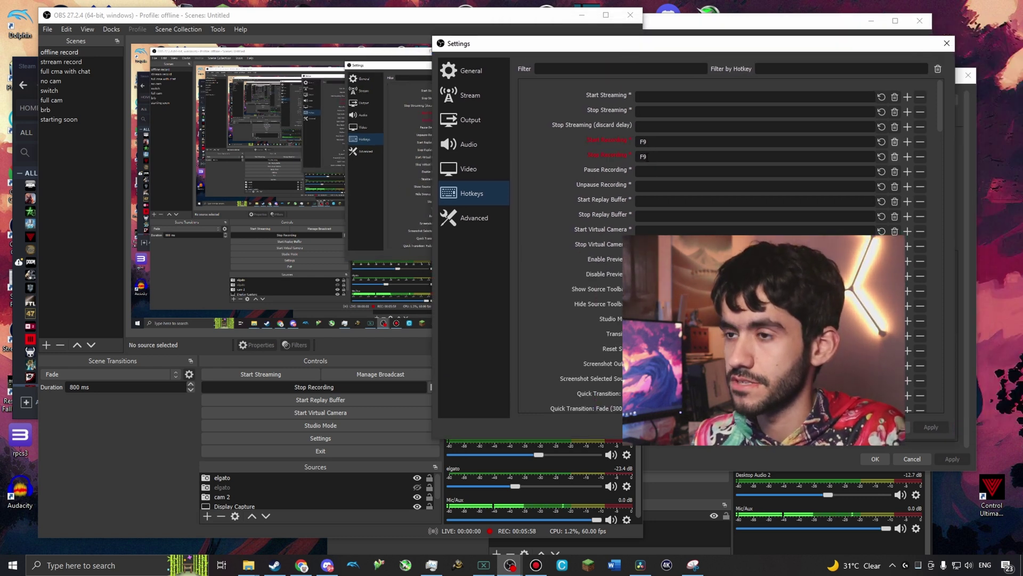
{"action": "left_click_drag", "start_coordinate": [646, 47], "coordinate": [675, 73]}
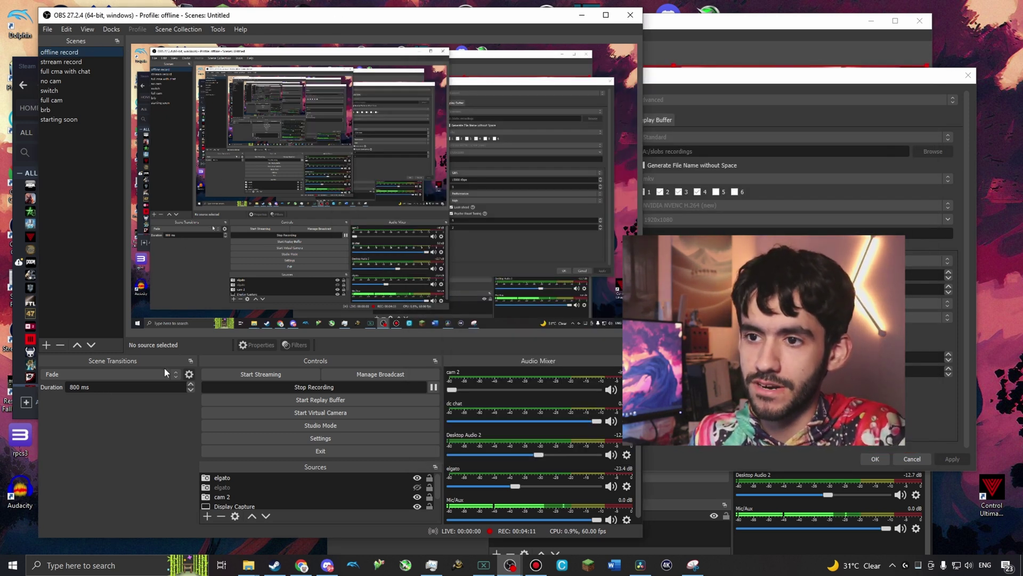
Step: Open the offline profile's Video settings, showing locked 1920x1080 resolutions, and shift the dialog right
{"action": "left_click", "coordinate": [68, 28]}
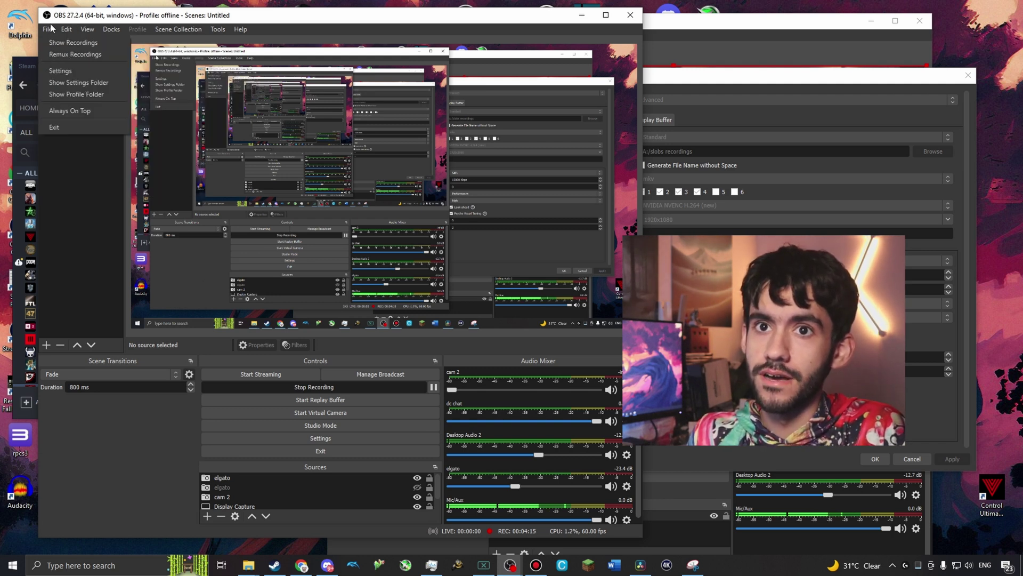
{"action": "left_click", "coordinate": [56, 75]}
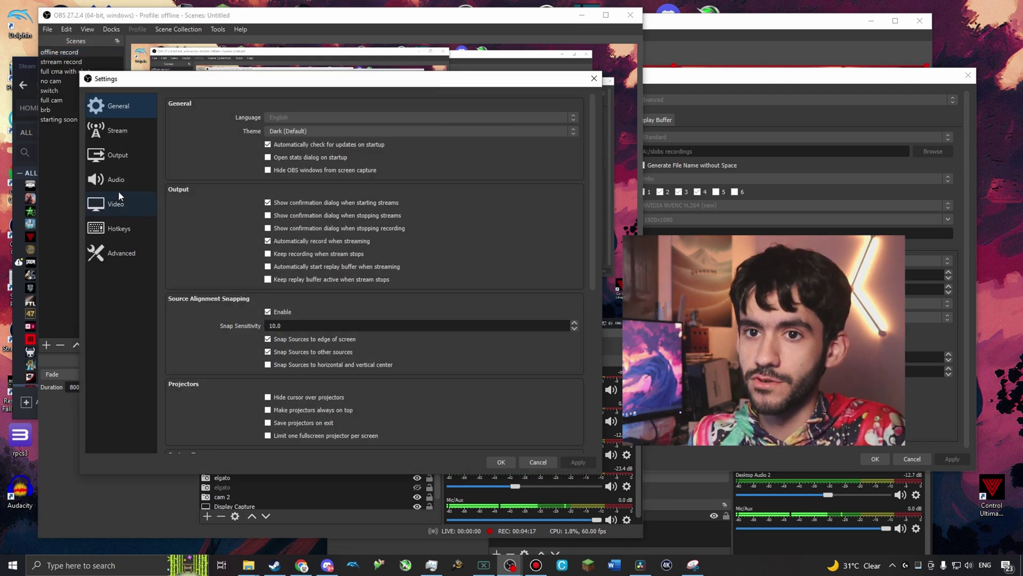
{"action": "left_click", "coordinate": [115, 159]}
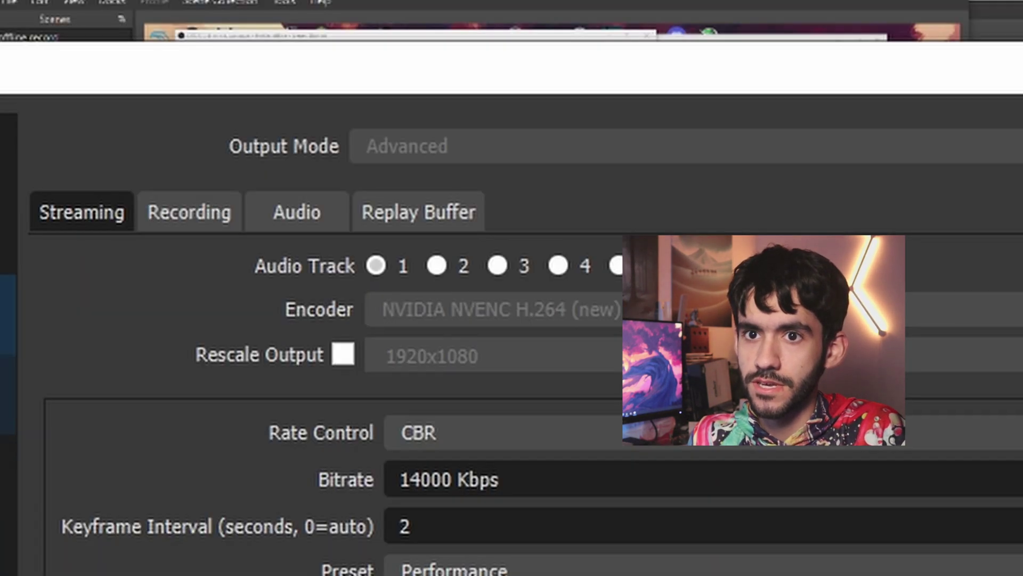
{"action": "left_click", "coordinate": [120, 179]}
{"action": "left_click", "coordinate": [9, 474]}
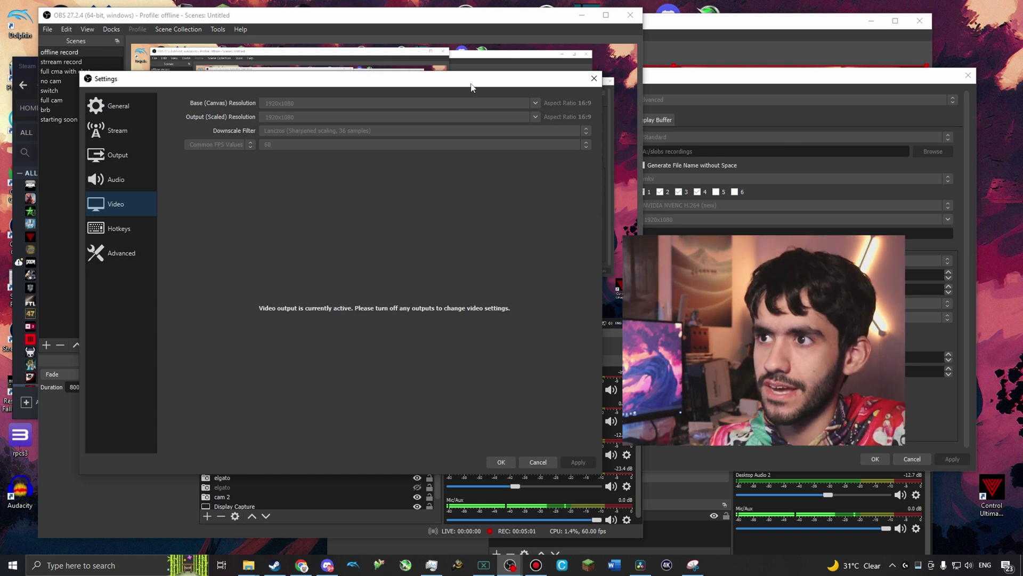
{"action": "left_click_drag", "start_coordinate": [421, 83], "coordinate": [654, 56]}
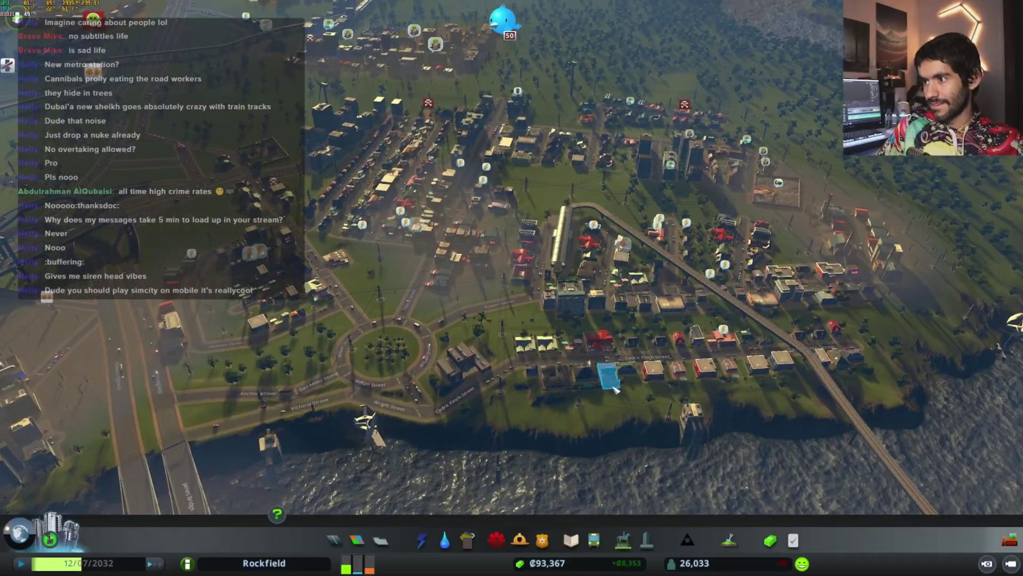
{"action": "scroll", "coordinate": [616, 391], "scroll_direction": "down", "scroll_amount": 3}
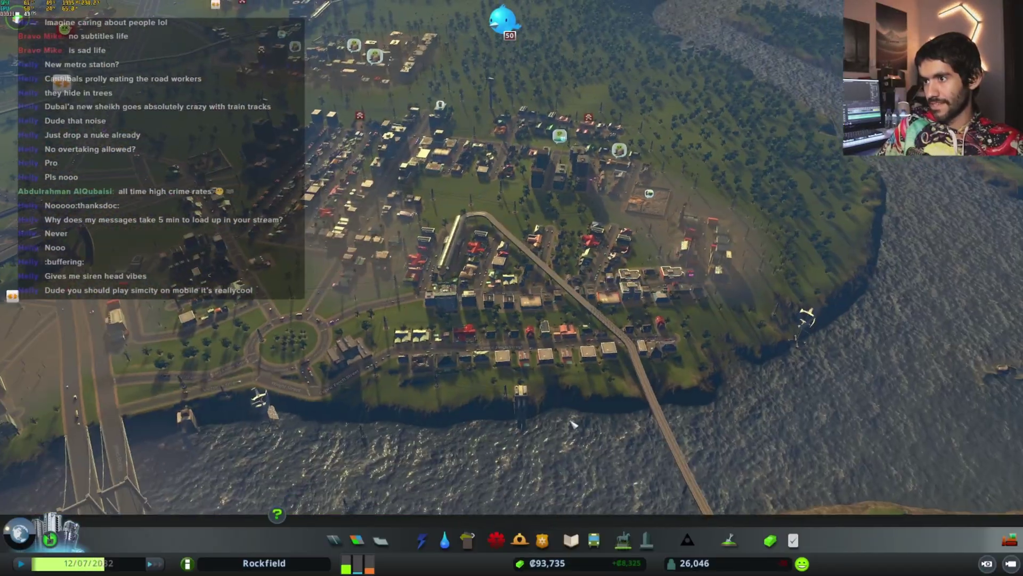
{"action": "scroll", "coordinate": [571, 423], "scroll_direction": "down", "scroll_amount": 3}
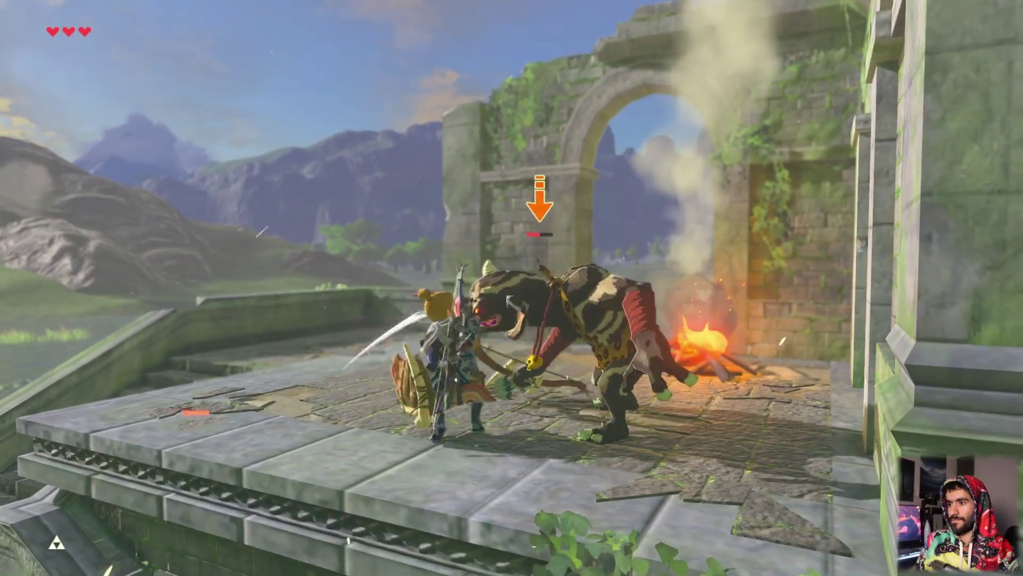